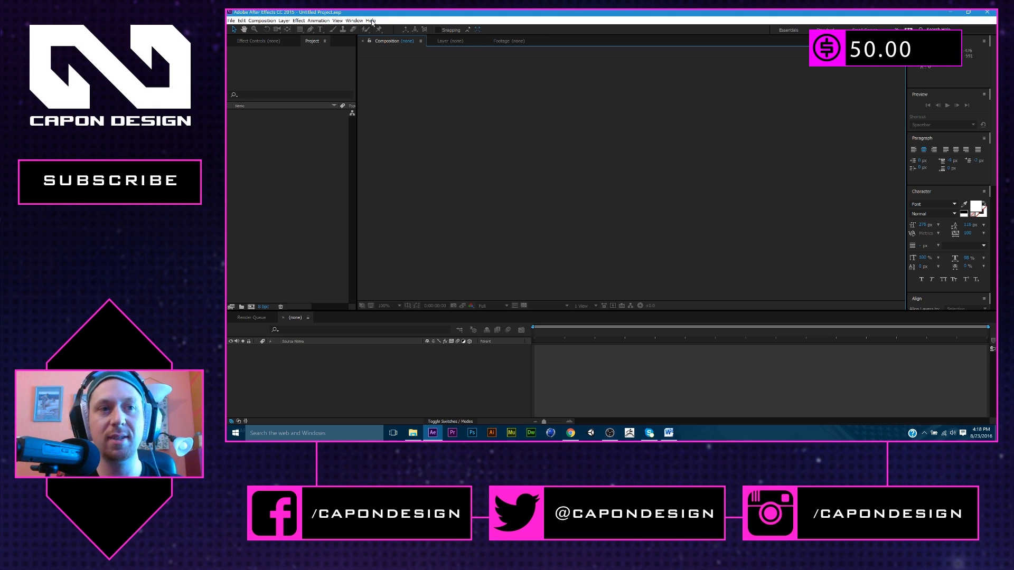
- Show the PQ FUI Toys 2 panel from the Window menu
{"action": "left_click", "coordinate": [353, 20]}
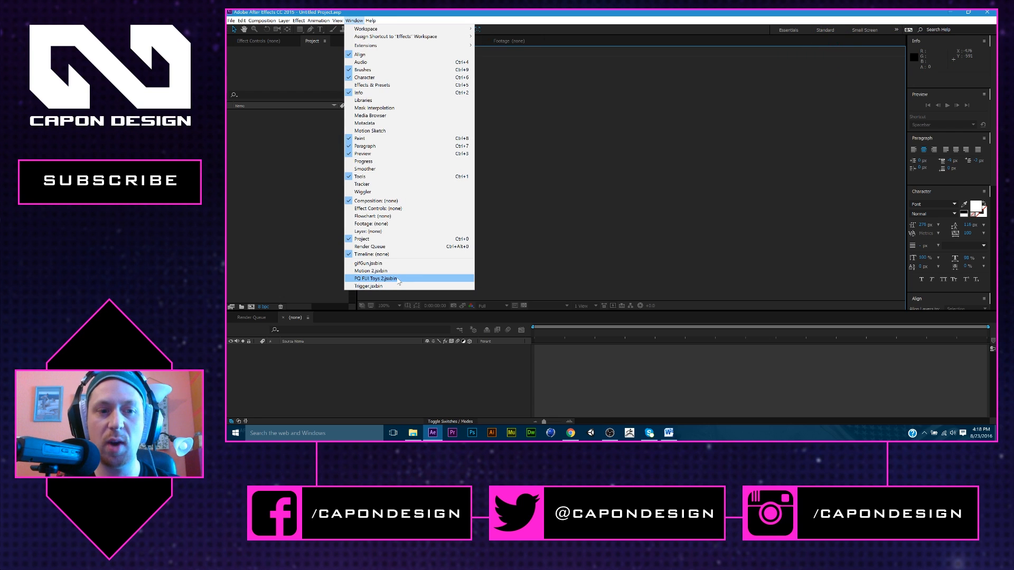
{"action": "left_click", "coordinate": [398, 279]}
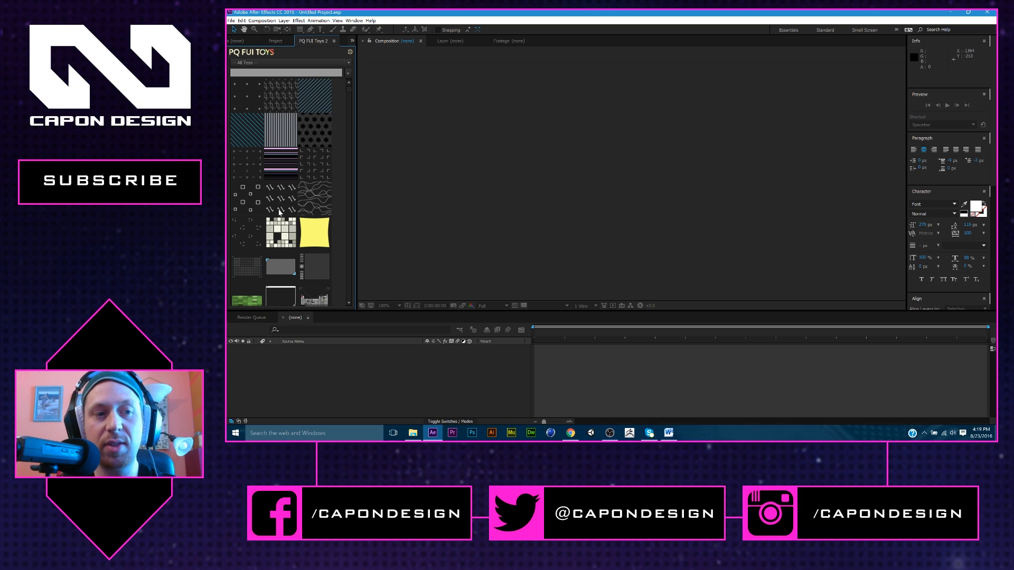
- View the About PQ FUI Toys v2.0.1 window and move it aside
{"action": "left_click", "coordinate": [349, 53]}
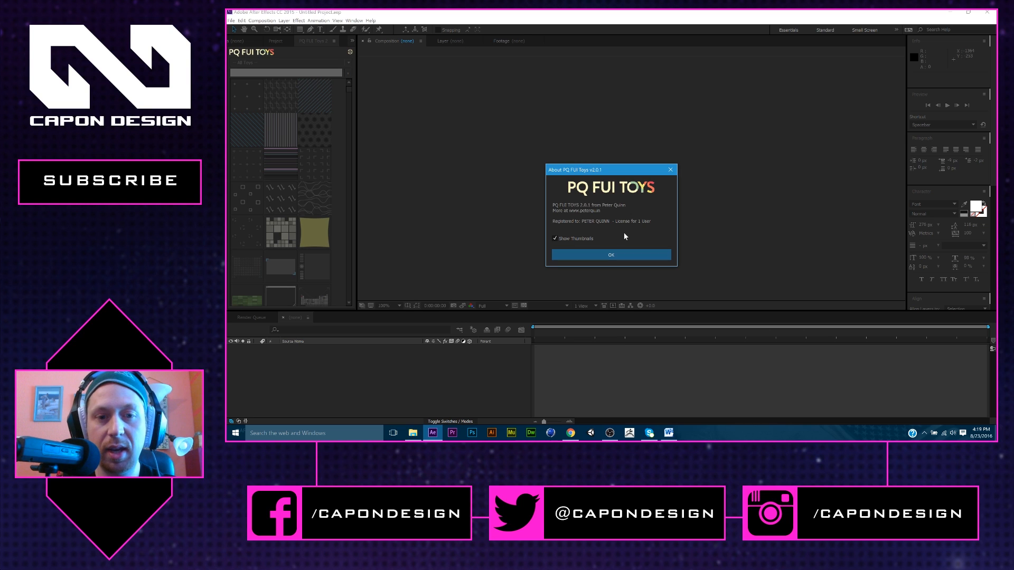
{"action": "left_click_drag", "start_coordinate": [615, 170], "coordinate": [573, 127]}
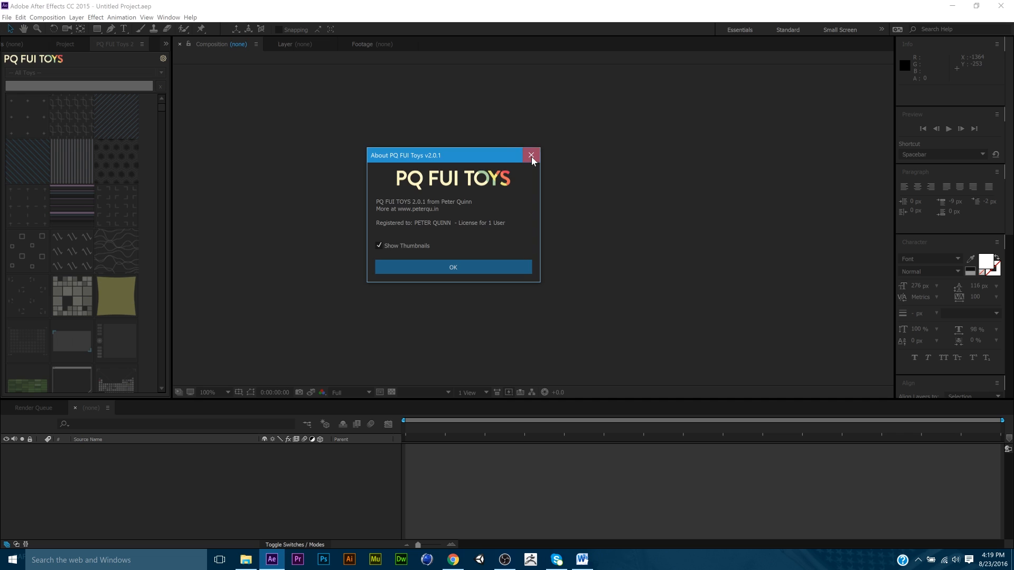
- Close the About window, browse BG-Tex and Boxy Things categories, then show All Toys again
{"action": "left_click", "coordinate": [531, 156]}
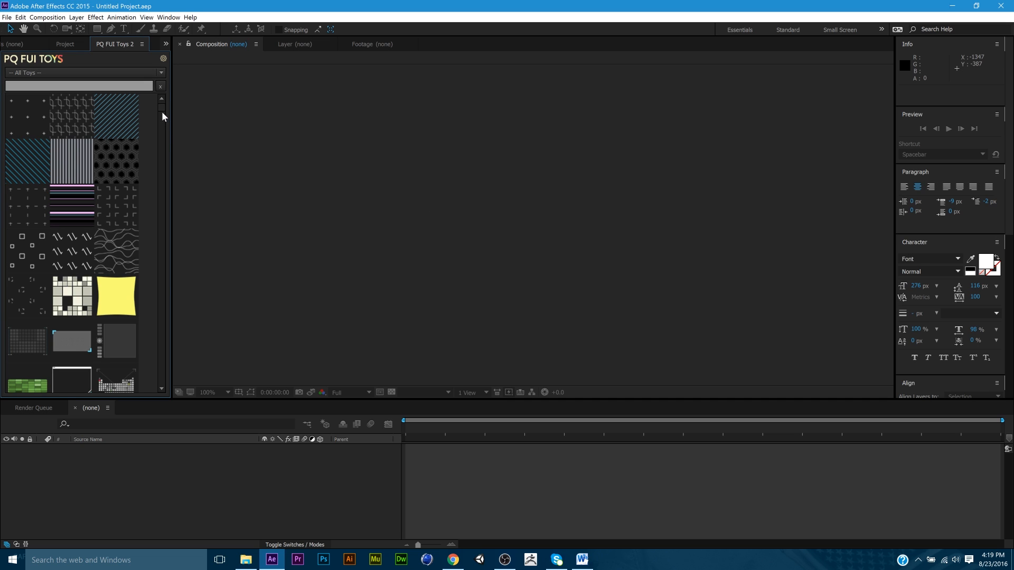
{"action": "left_click", "coordinate": [153, 72]}
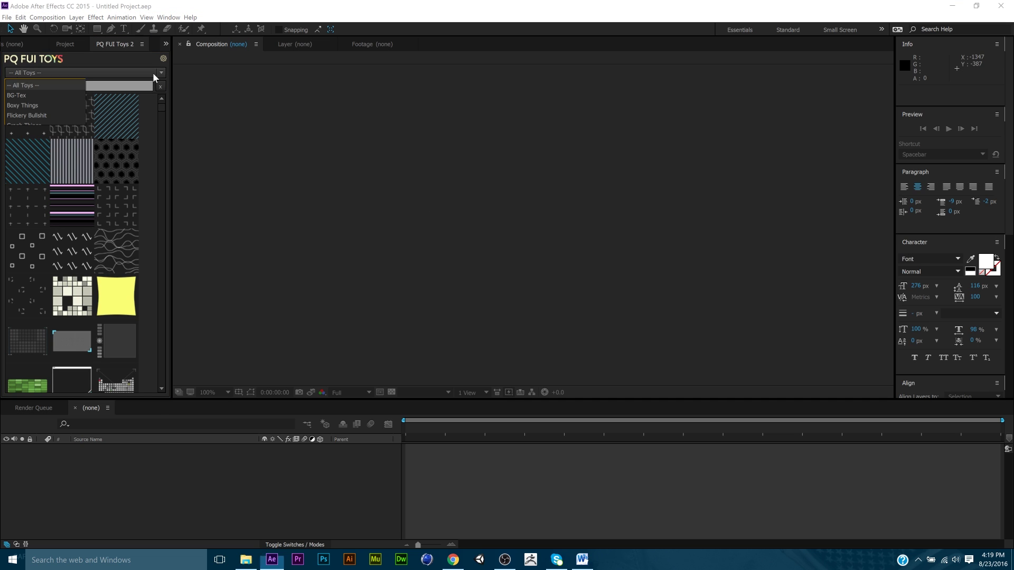
{"action": "left_click", "coordinate": [51, 96]}
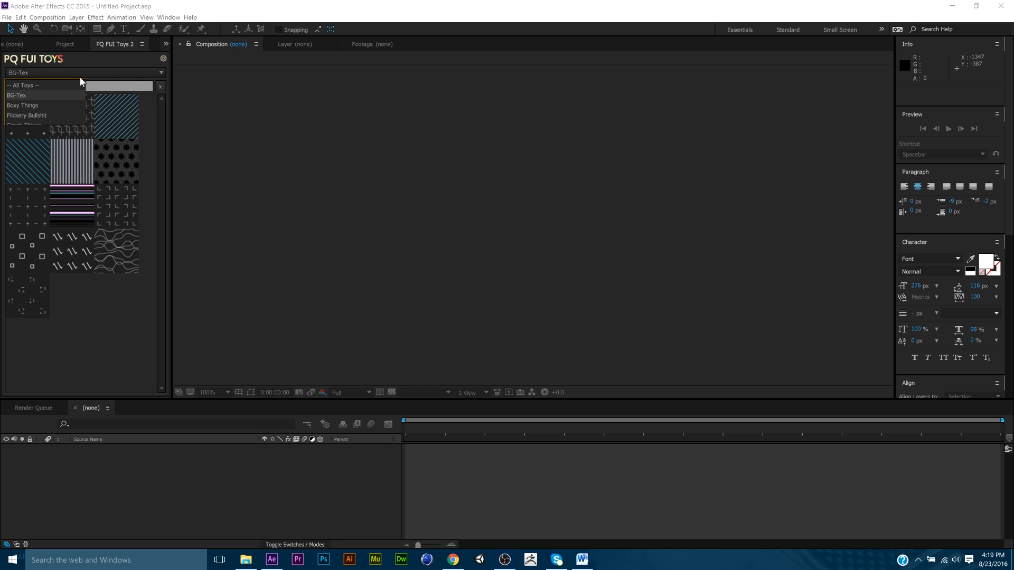
{"action": "left_click", "coordinate": [46, 106]}
{"action": "left_click", "coordinate": [24, 72]}
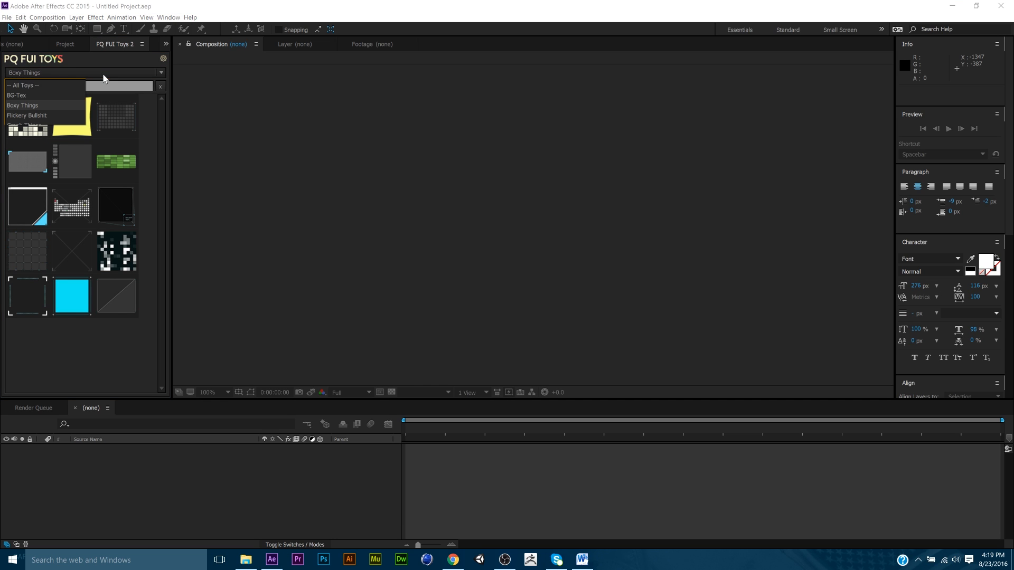
{"action": "left_click", "coordinate": [44, 87]}
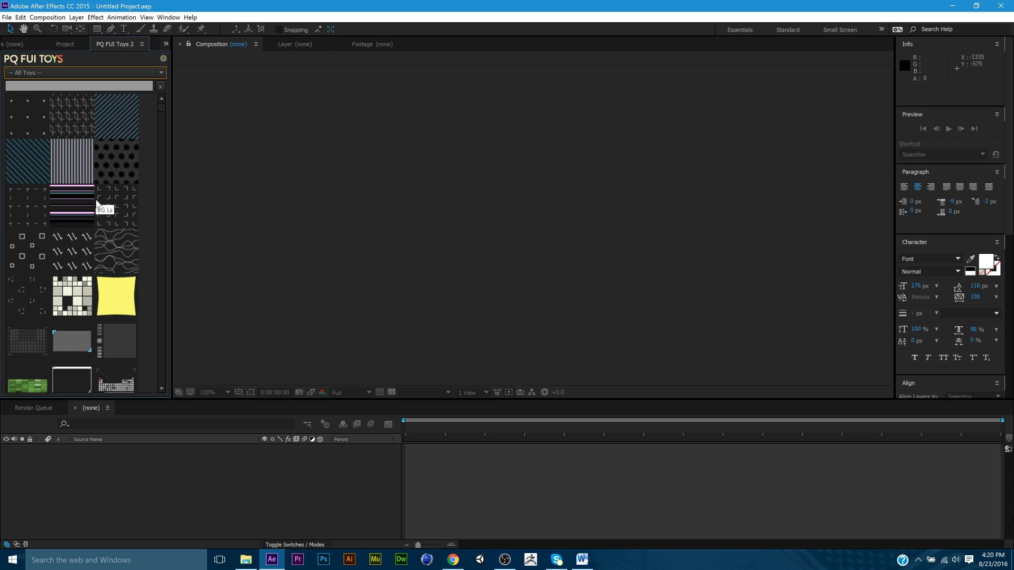
{"action": "left_click_drag", "start_coordinate": [164, 104], "coordinate": [167, 198]}
- Create the Flickery Pie Slices composition and scrub its timeline to preview the ring
{"action": "left_click", "coordinate": [75, 224]}
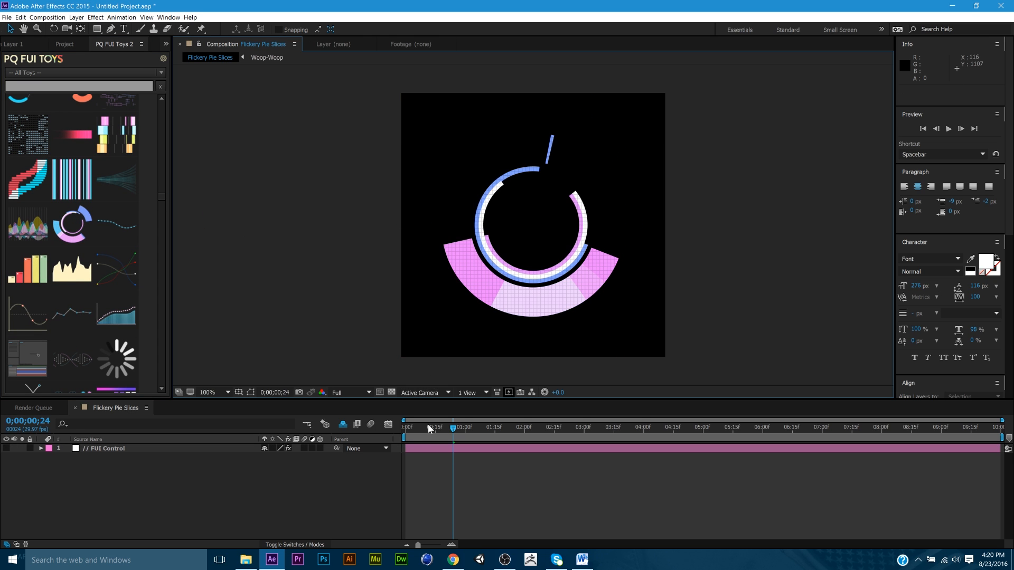
{"action": "mouse_move", "coordinate": [418, 433]}
{"action": "left_mouse_down"}
{"action": "mouse_move", "coordinate": [406, 434]}
{"action": "mouse_move", "coordinate": [1000, 431]}
{"action": "mouse_move", "coordinate": [453, 432]}
{"action": "mouse_move", "coordinate": [652, 430]}
{"action": "mouse_move", "coordinate": [567, 428]}
{"action": "mouse_move", "coordinate": [629, 426]}
{"action": "mouse_move", "coordinate": [793, 437]}
{"action": "mouse_move", "coordinate": [735, 440]}
{"action": "left_mouse_up"}
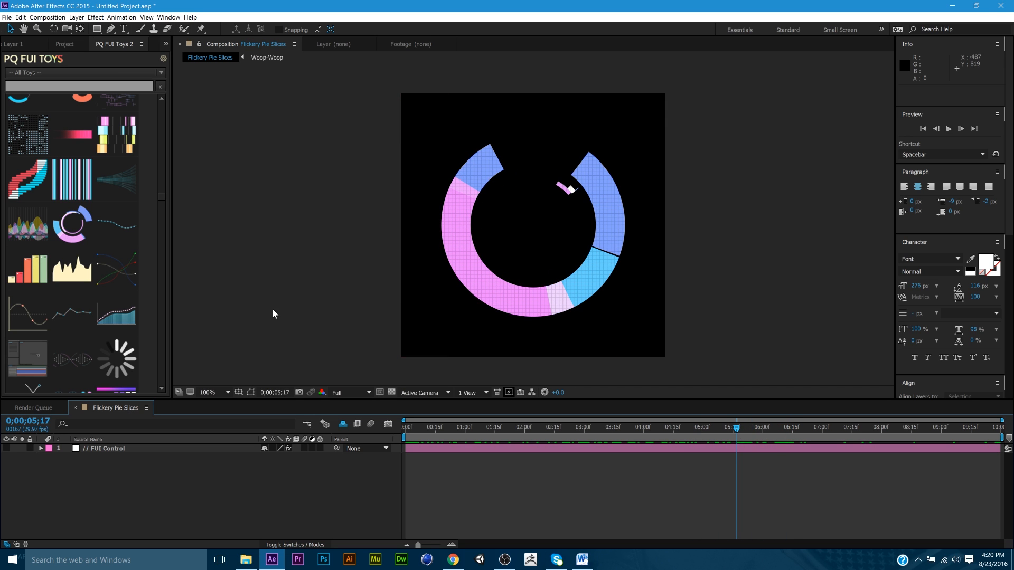
- Set the FUI Control layer's Color 2 to a saturated magenta in Effect Controls
{"action": "left_click", "coordinate": [113, 449]}
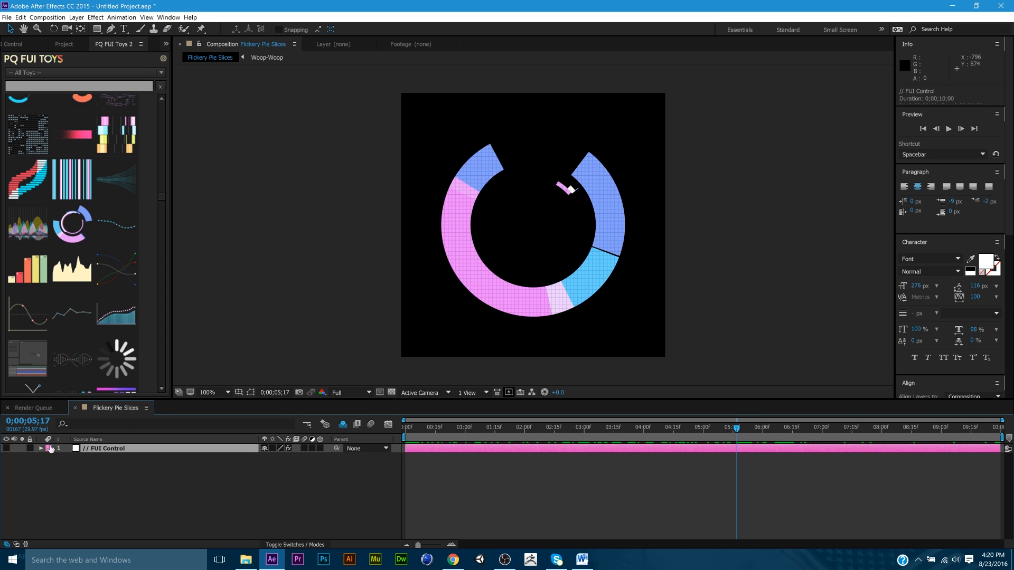
{"action": "left_click", "coordinate": [12, 44]}
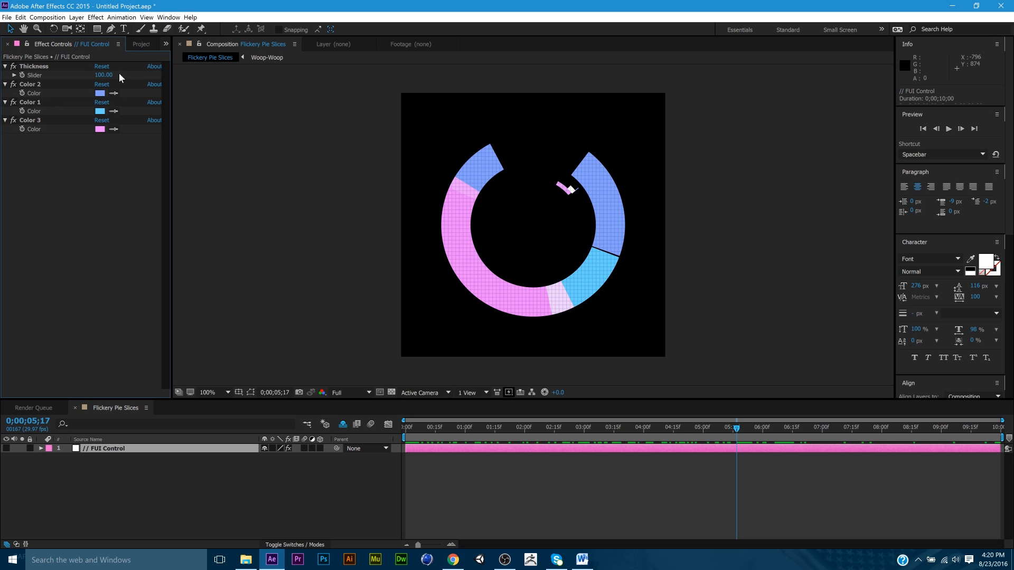
{"action": "left_click", "coordinate": [100, 93]}
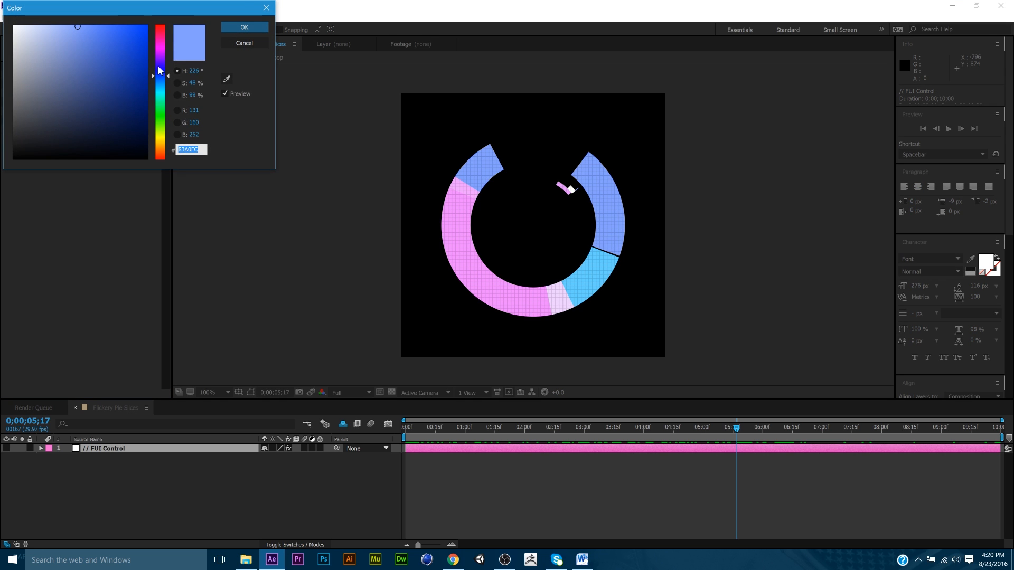
{"action": "left_click_drag", "start_coordinate": [163, 68], "coordinate": [161, 53]}
{"action": "left_click", "coordinate": [143, 35]}
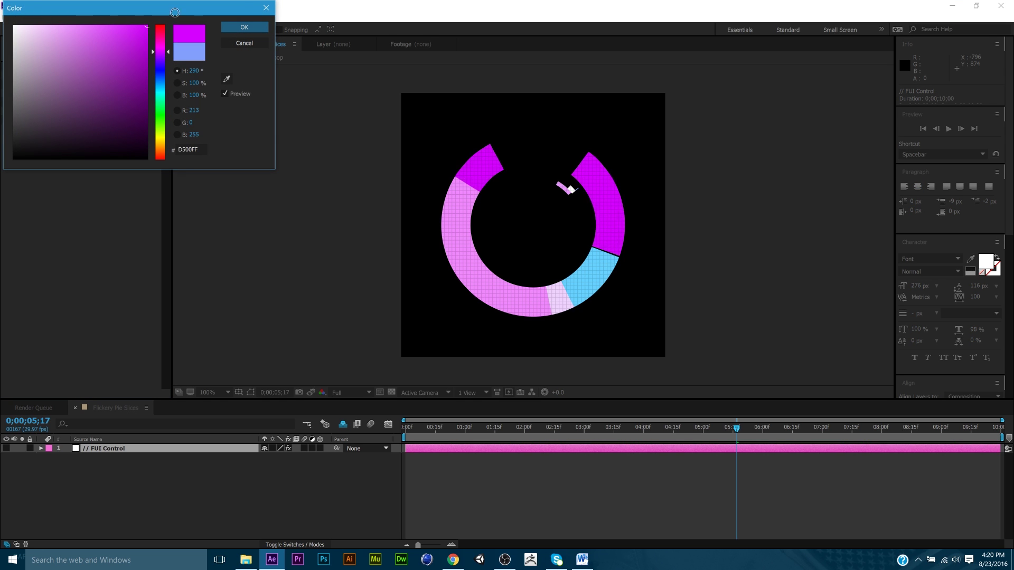
{"action": "left_click", "coordinate": [245, 28]}
- Set Color 1 to fully saturated blue and Color 3 to full-saturation yellow
{"action": "left_click", "coordinate": [99, 111]}
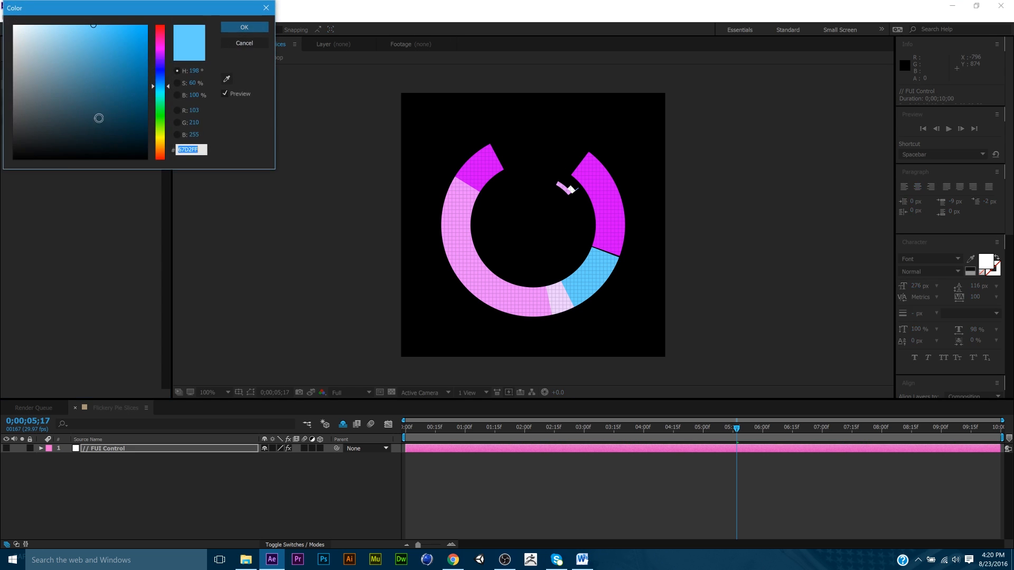
{"action": "left_click", "coordinate": [147, 26]}
{"action": "left_click", "coordinate": [262, 25]}
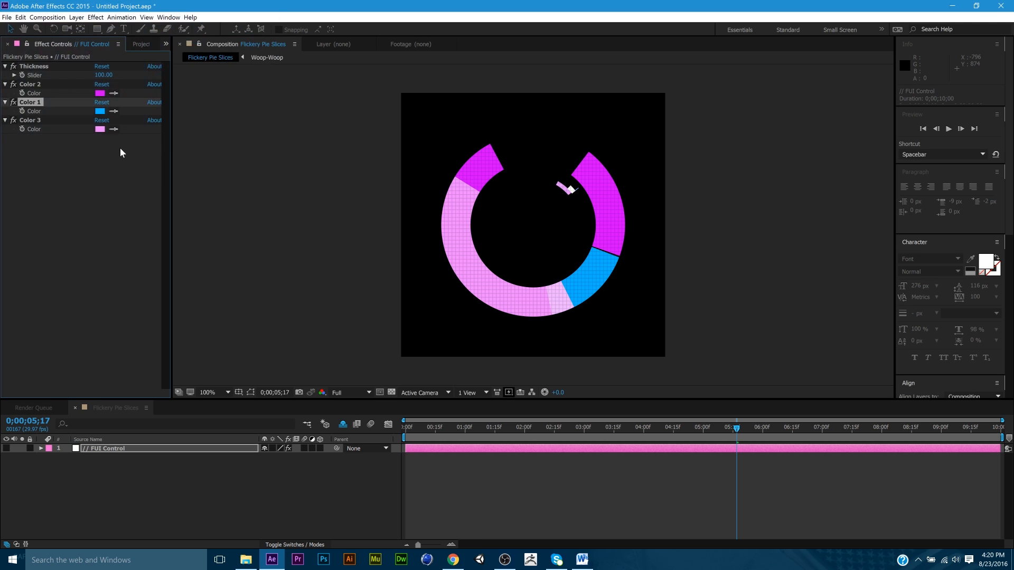
{"action": "left_click", "coordinate": [99, 129]}
{"action": "left_click", "coordinate": [159, 137]}
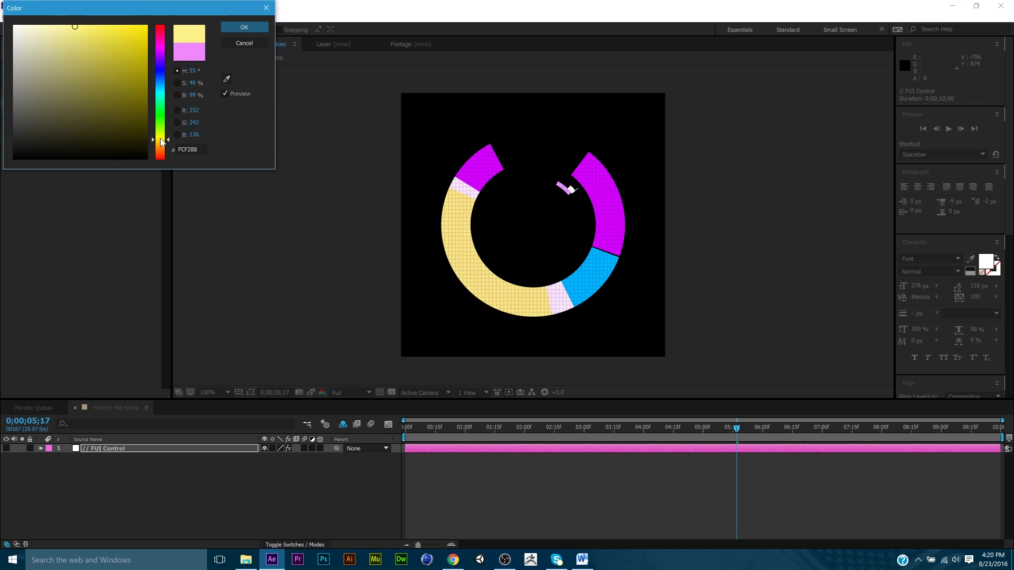
{"action": "left_click", "coordinate": [120, 64]}
{"action": "left_click", "coordinate": [147, 26]}
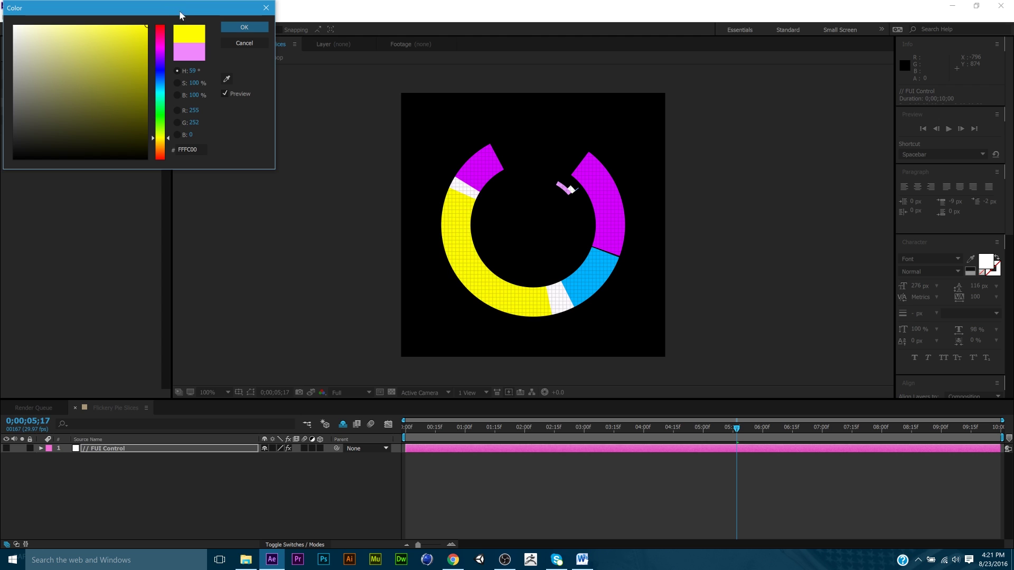
{"action": "left_click", "coordinate": [242, 27]}
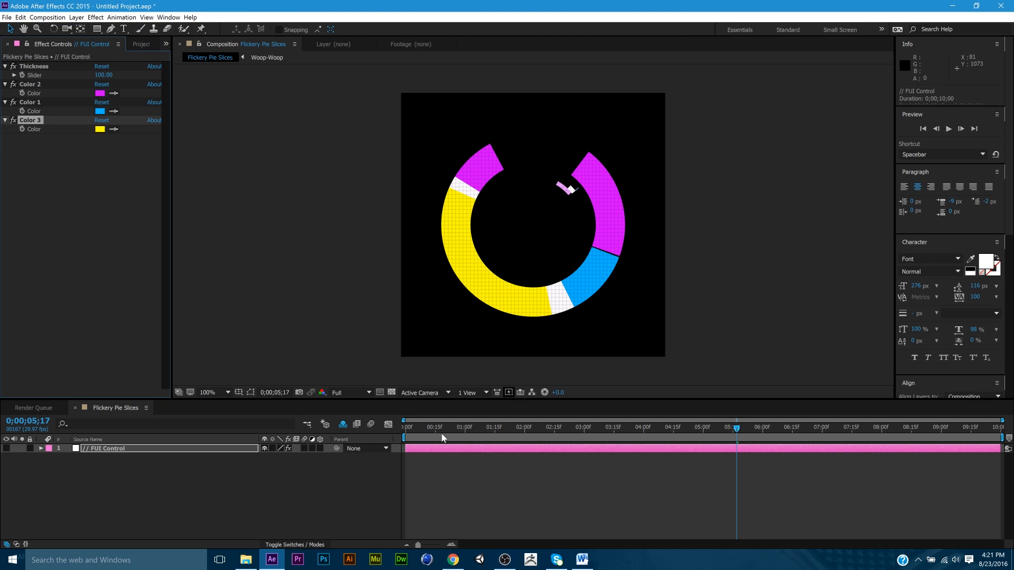
- Preview the recoloured ring, then bring the PQ FUI Toys 2 panel back via the » menu
{"action": "mouse_move", "coordinate": [408, 430]}
{"action": "left_mouse_down"}
{"action": "mouse_move", "coordinate": [392, 432]}
{"action": "mouse_move", "coordinate": [933, 426]}
{"action": "mouse_move", "coordinate": [354, 439]}
{"action": "mouse_move", "coordinate": [531, 439]}
{"action": "left_mouse_up"}
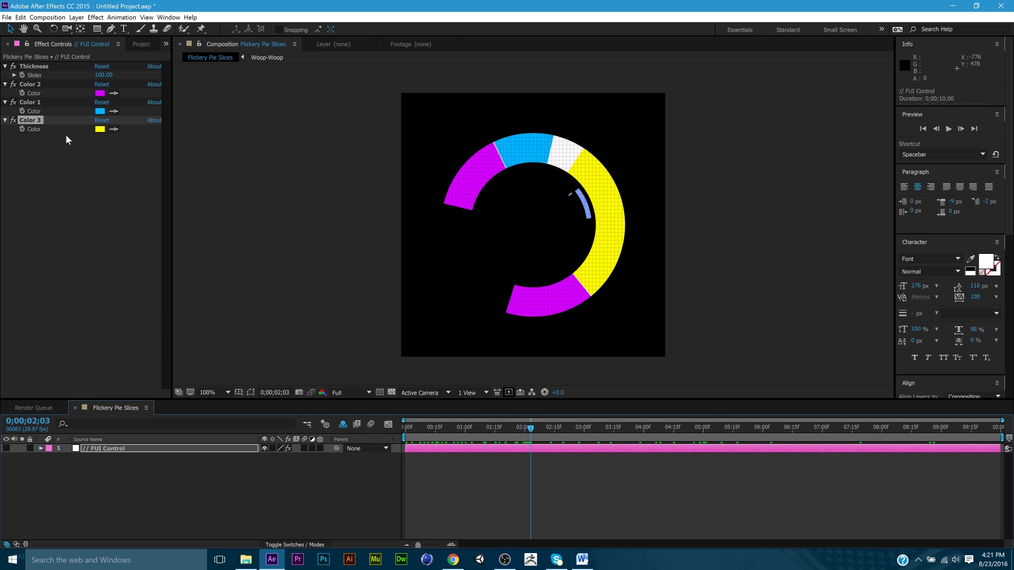
{"action": "left_click", "coordinate": [73, 180]}
{"action": "left_click", "coordinate": [141, 44]}
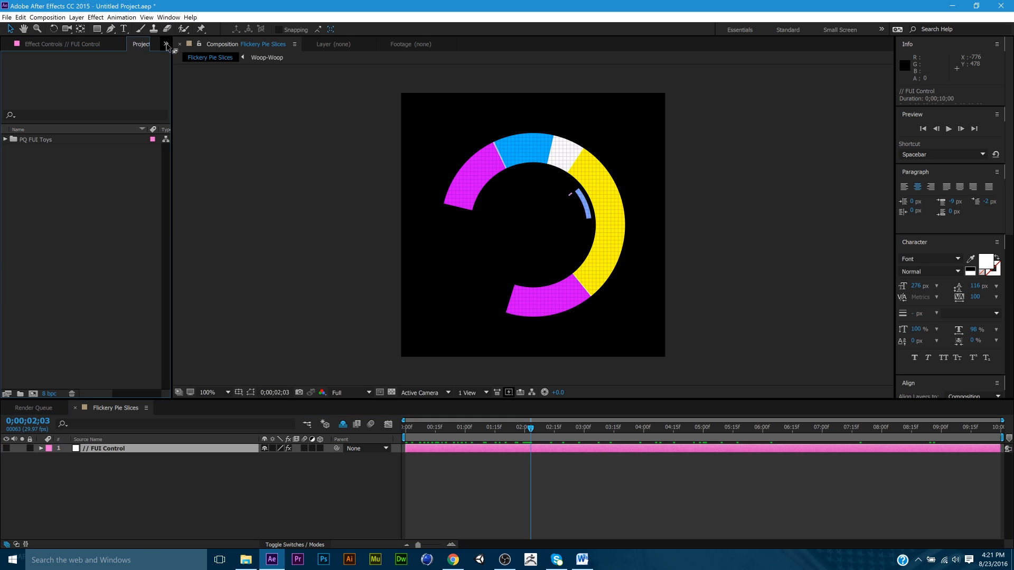
{"action": "left_click", "coordinate": [166, 45]}
{"action": "left_click", "coordinate": [180, 79]}
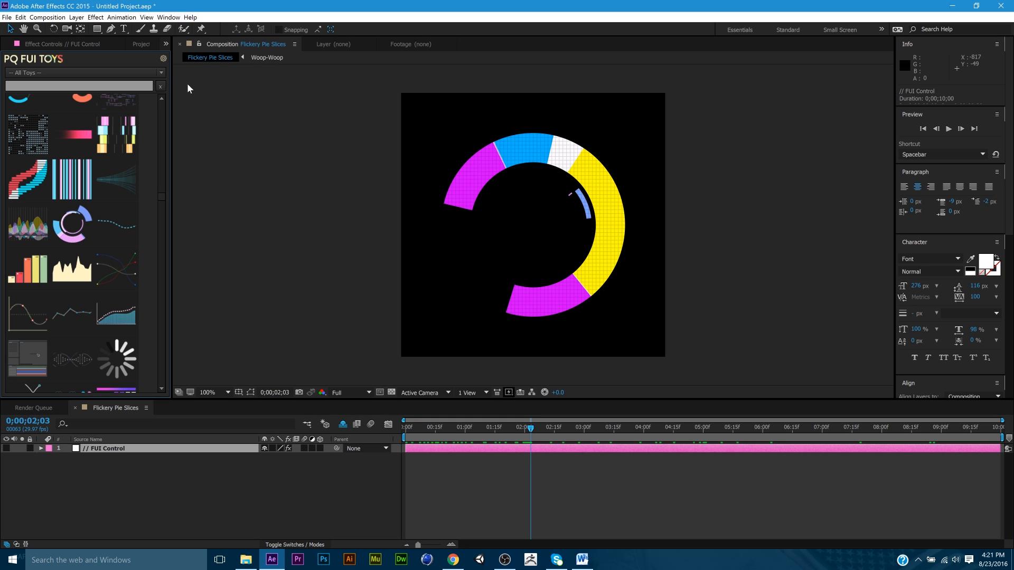
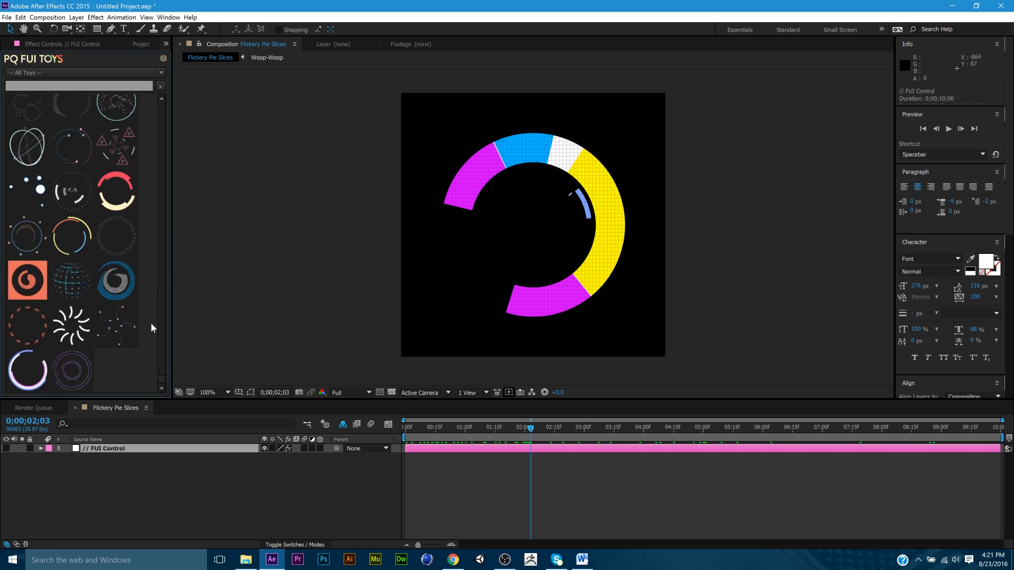
- Build the Spinny Orb with Crosses composition and preview its animation
{"action": "left_click", "coordinate": [71, 286]}
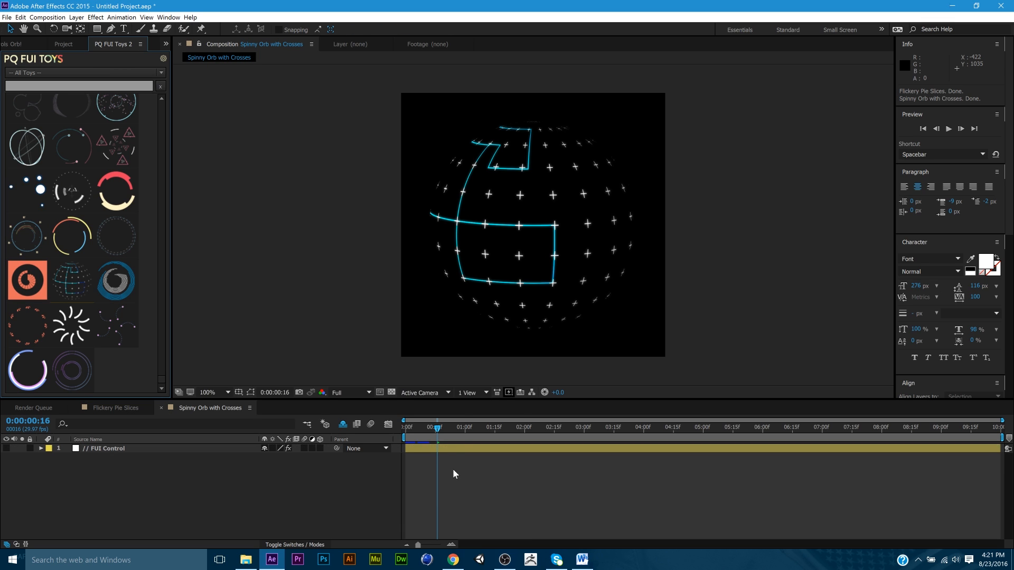
{"action": "mouse_move", "coordinate": [451, 434]}
{"action": "left_mouse_down"}
{"action": "mouse_move", "coordinate": [548, 431]}
{"action": "mouse_move", "coordinate": [411, 427]}
{"action": "left_mouse_up"}
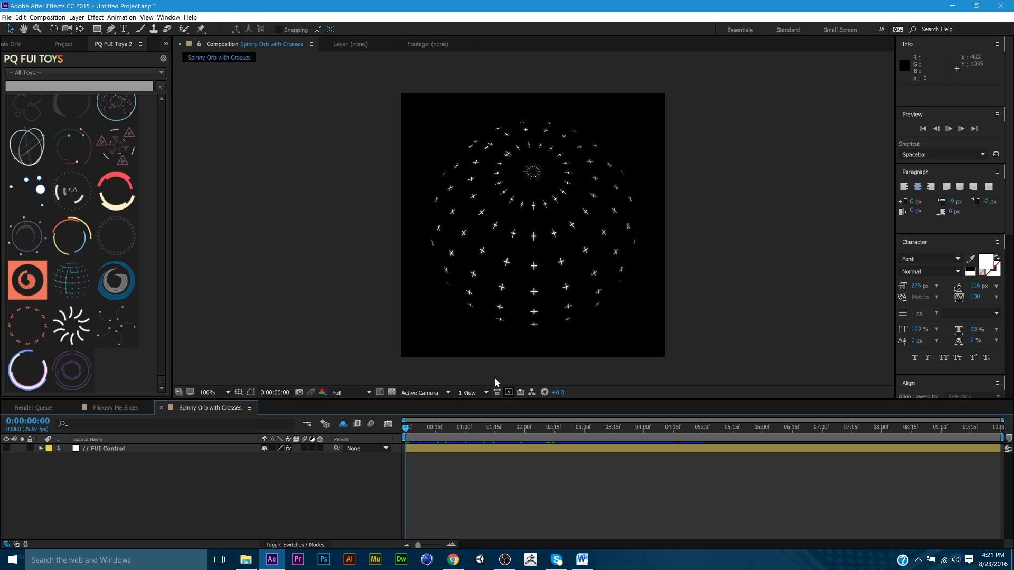
{"action": "key", "text": "space"}
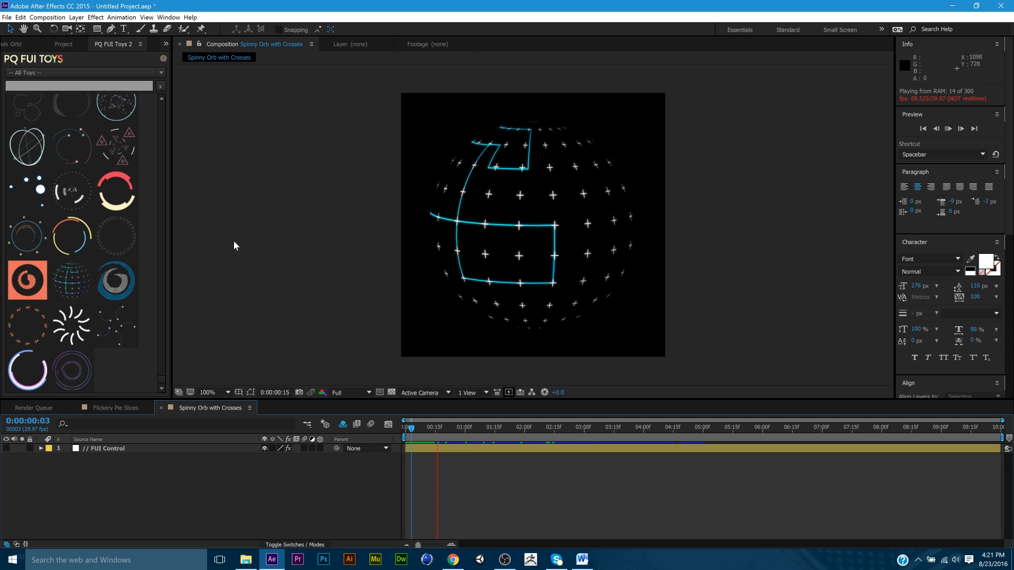
{"action": "key", "text": "space"}
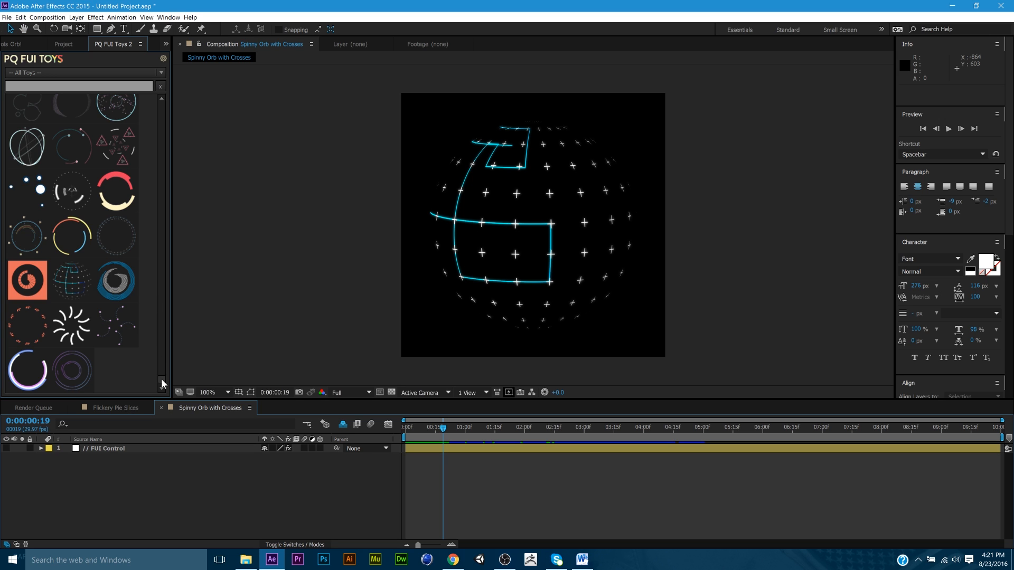
{"action": "left_click_drag", "start_coordinate": [159, 374], "coordinate": [158, 323]}
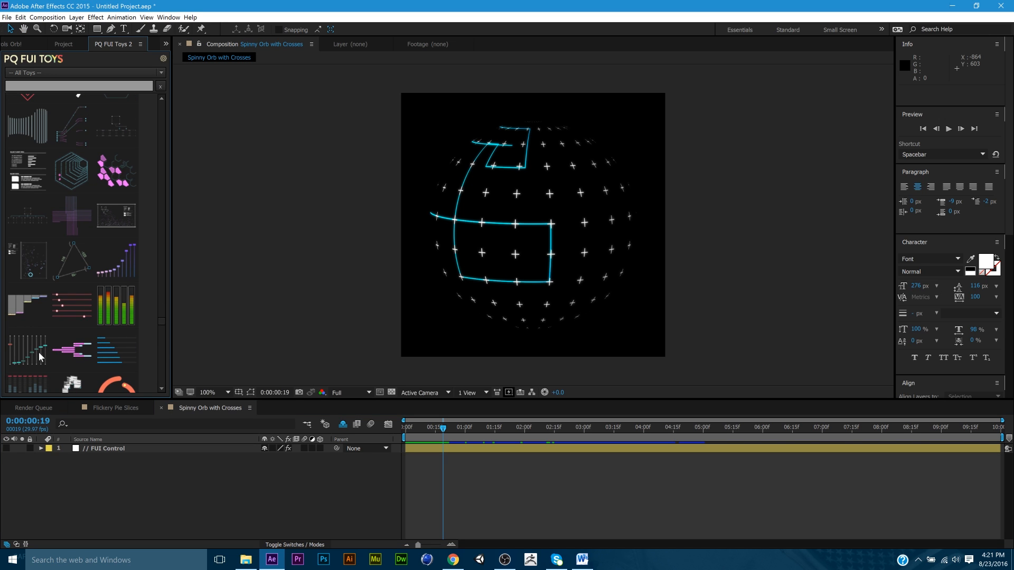
- Build the Meaningless Sliders composition from the PQ FUI Toys panel
{"action": "left_click", "coordinate": [31, 352]}
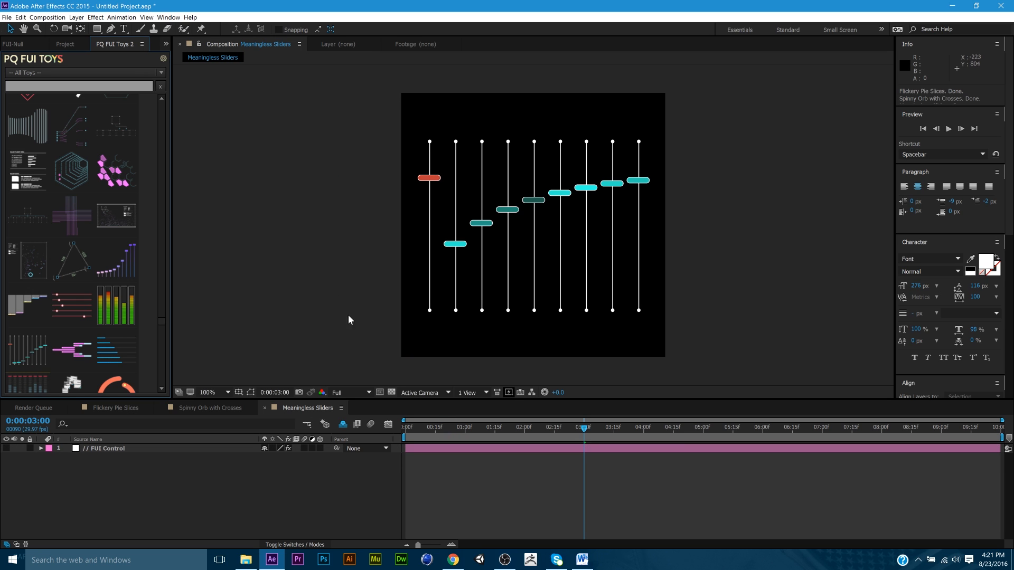
- Rewind and preview the sliders animation, then build the Flux Capacitor composition
{"action": "left_click_drag", "start_coordinate": [414, 429], "coordinate": [375, 428]}
{"action": "key", "text": "space"}
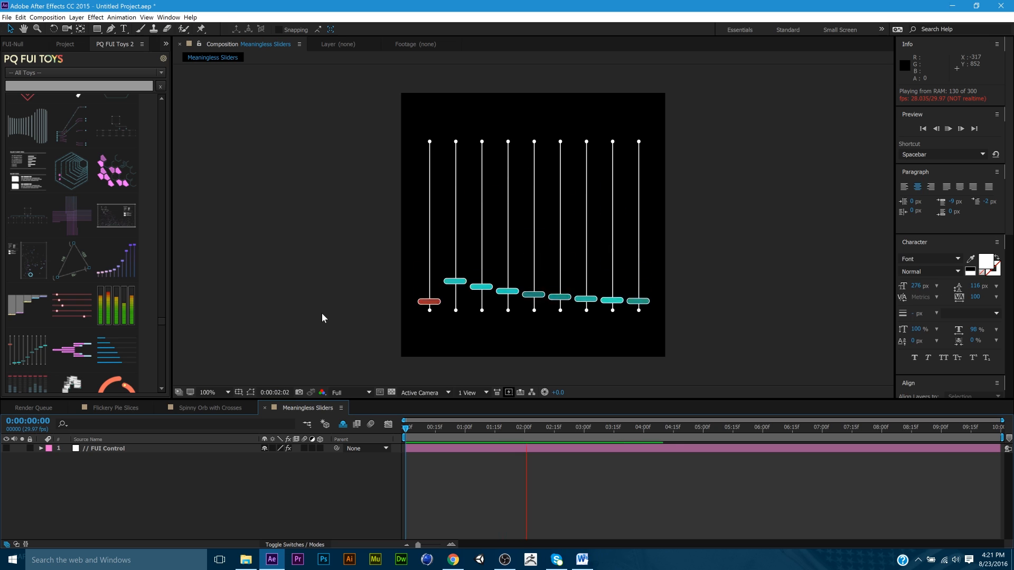
{"action": "key", "text": "space"}
{"action": "left_click_drag", "start_coordinate": [160, 327], "coordinate": [166, 254]}
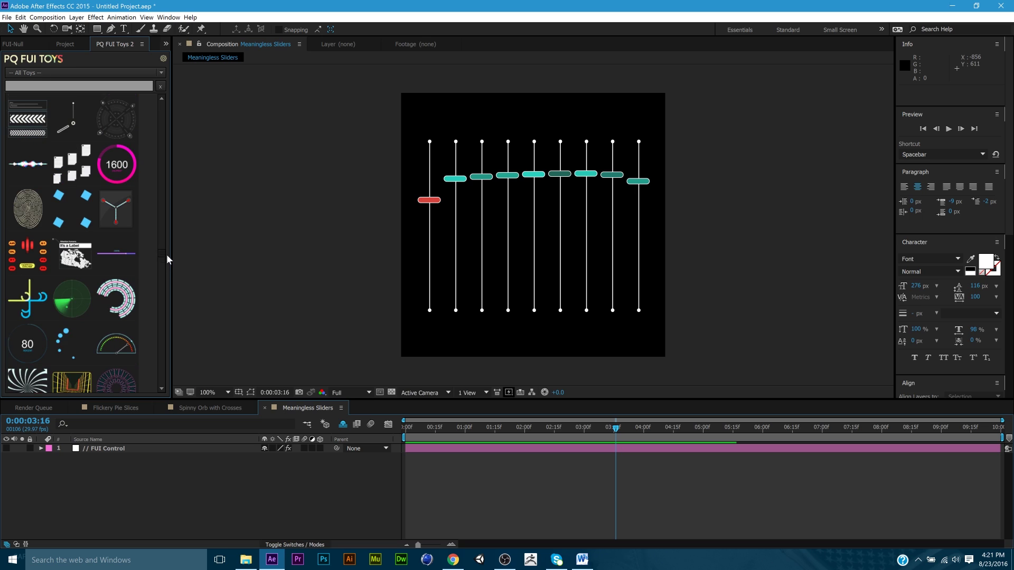
{"action": "left_click", "coordinate": [128, 216]}
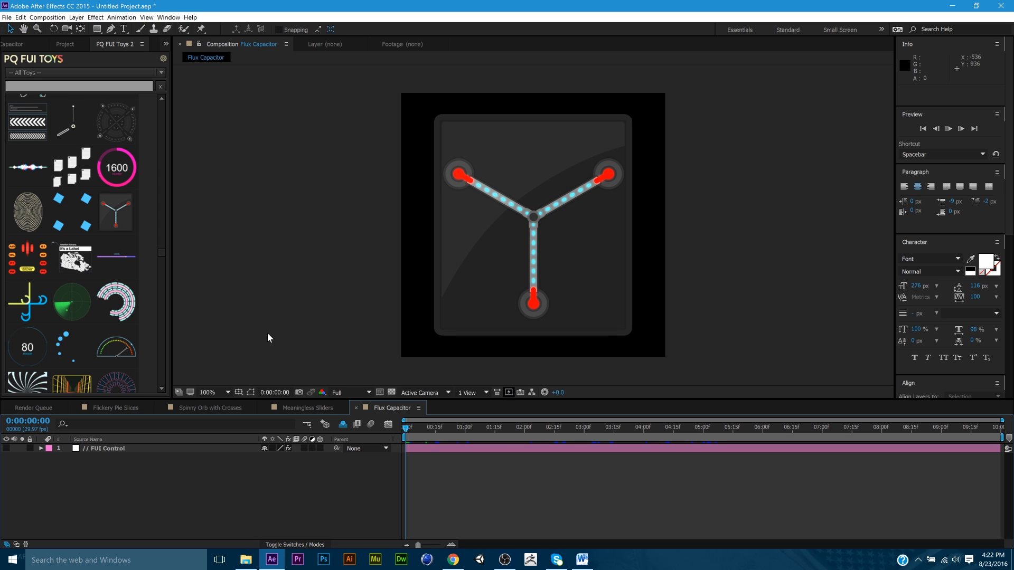
- Scrub the Flux Capacitor animation, return to the first frame and RAM-preview it
{"action": "left_click_drag", "start_coordinate": [409, 428], "coordinate": [519, 437]}
{"action": "key", "text": "Home"}
{"action": "key", "text": "space"}
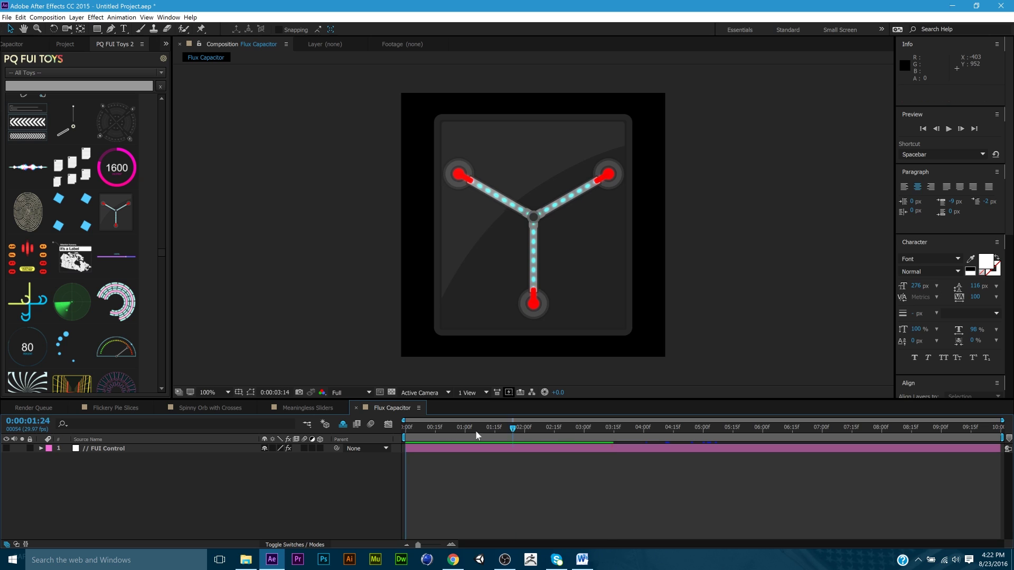
{"action": "key", "text": "space"}
{"action": "key", "text": "space"}
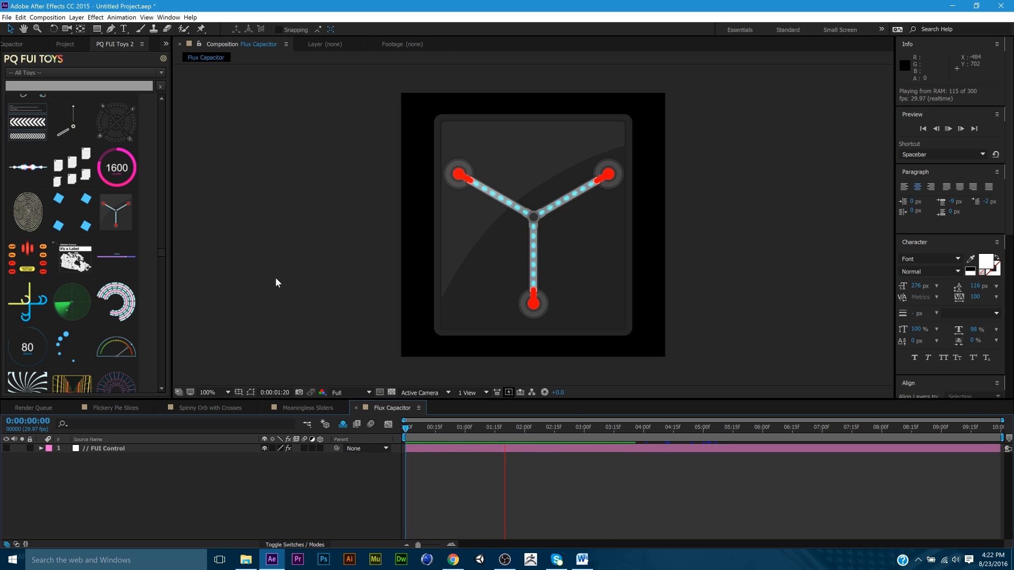
{"action": "key", "text": "space"}
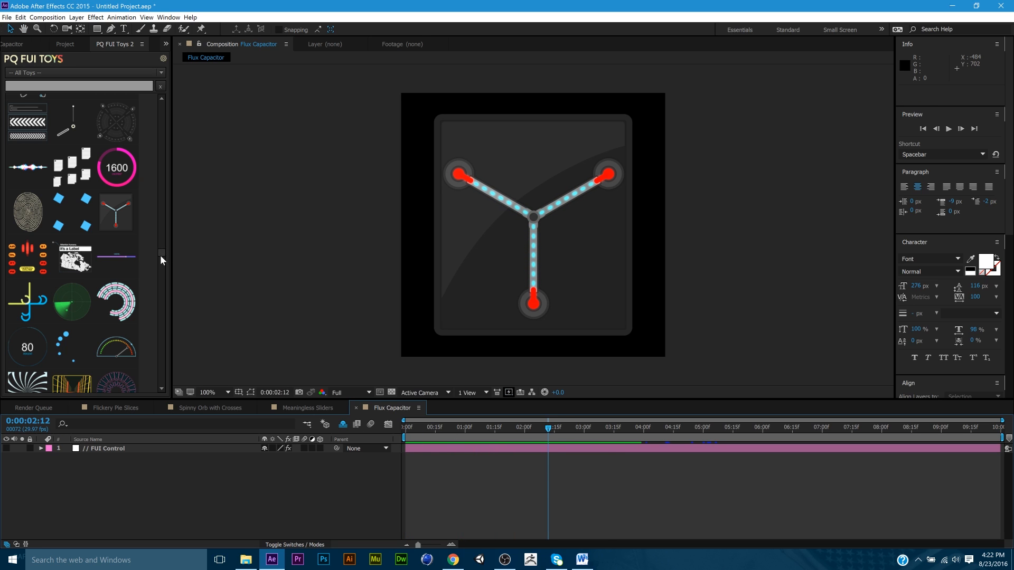
{"action": "left_click_drag", "start_coordinate": [164, 248], "coordinate": [163, 222]}
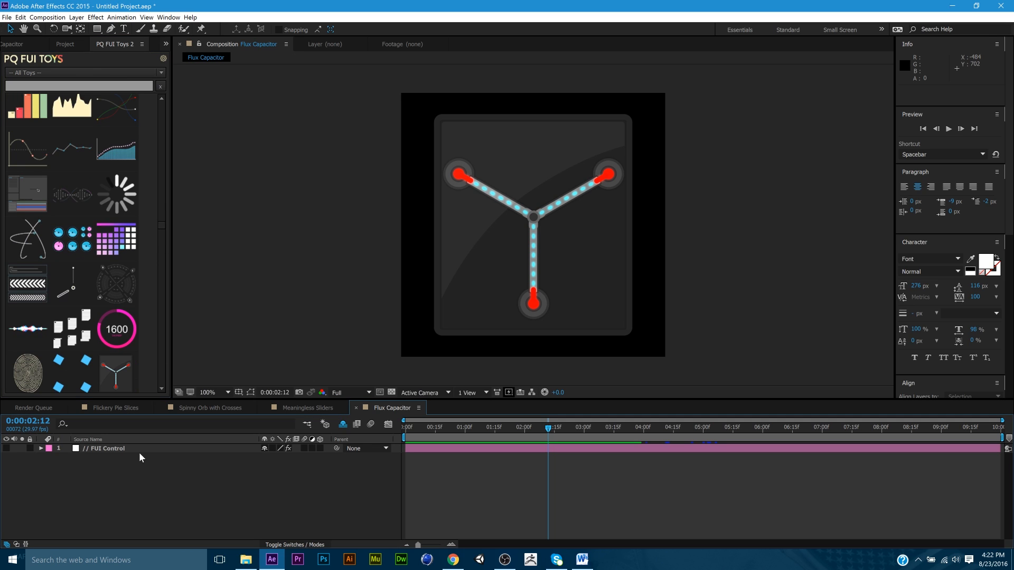
- Reveal the hidden Flux Capacitor layer beneath FUI Control and select its Flux group
{"action": "left_click", "coordinate": [123, 449]}
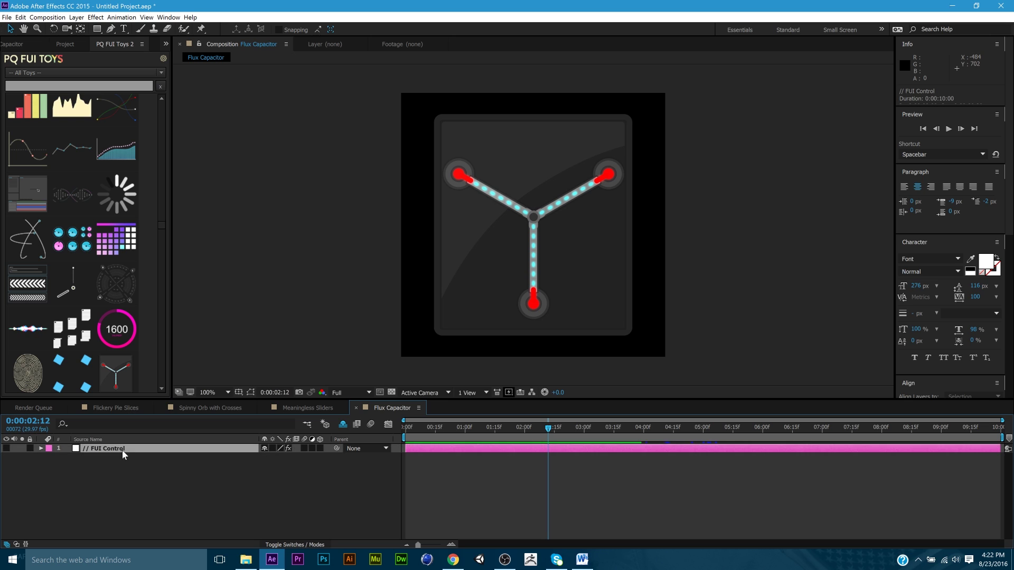
{"action": "left_click", "coordinate": [41, 448]}
{"action": "left_click", "coordinate": [342, 423]}
{"action": "left_click", "coordinate": [205, 482]}
{"action": "scroll", "coordinate": [205, 482], "scroll_direction": "down", "scroll_amount": 3}
{"action": "scroll", "coordinate": [206, 481], "scroll_direction": "down", "scroll_amount": 3}
{"action": "scroll", "coordinate": [206, 481], "scroll_direction": "down", "scroll_amount": 3}
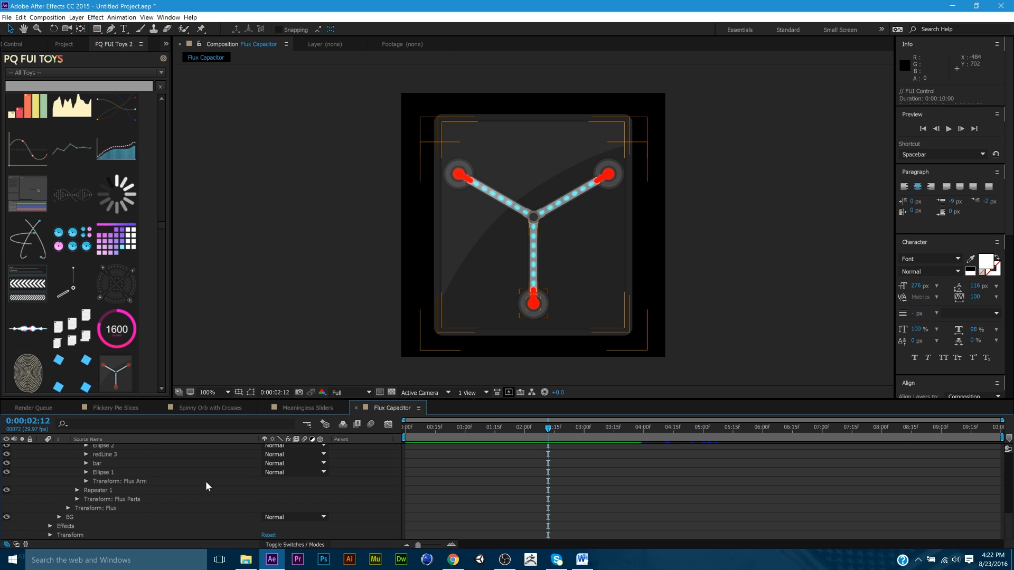
{"action": "scroll", "coordinate": [205, 480], "scroll_direction": "up", "scroll_amount": 10}
- Toggle the Glass group's rectangle path visibility to compare, then collapse the Contents group
{"action": "left_click", "coordinate": [75, 477]}
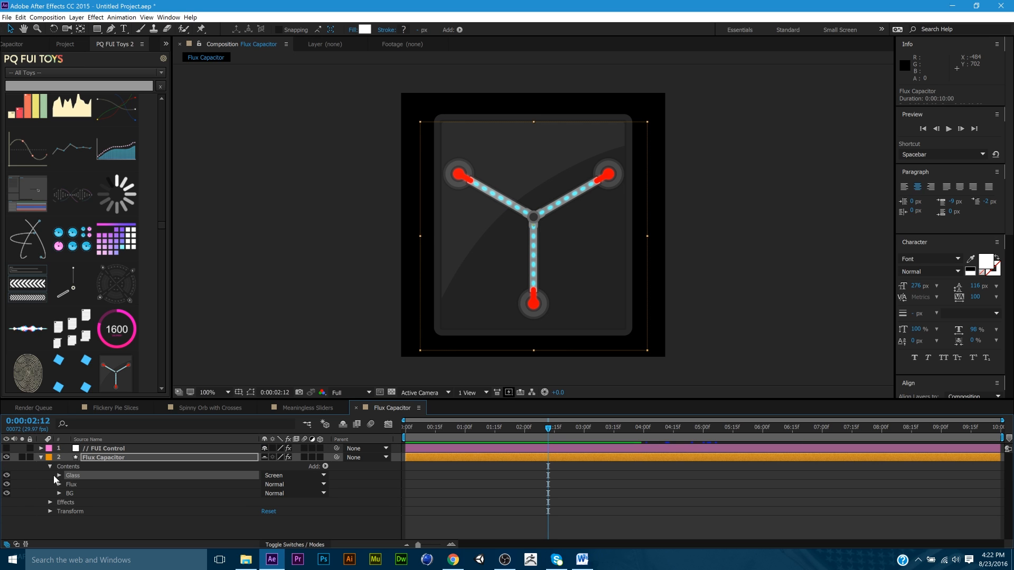
{"action": "left_click", "coordinate": [95, 485]}
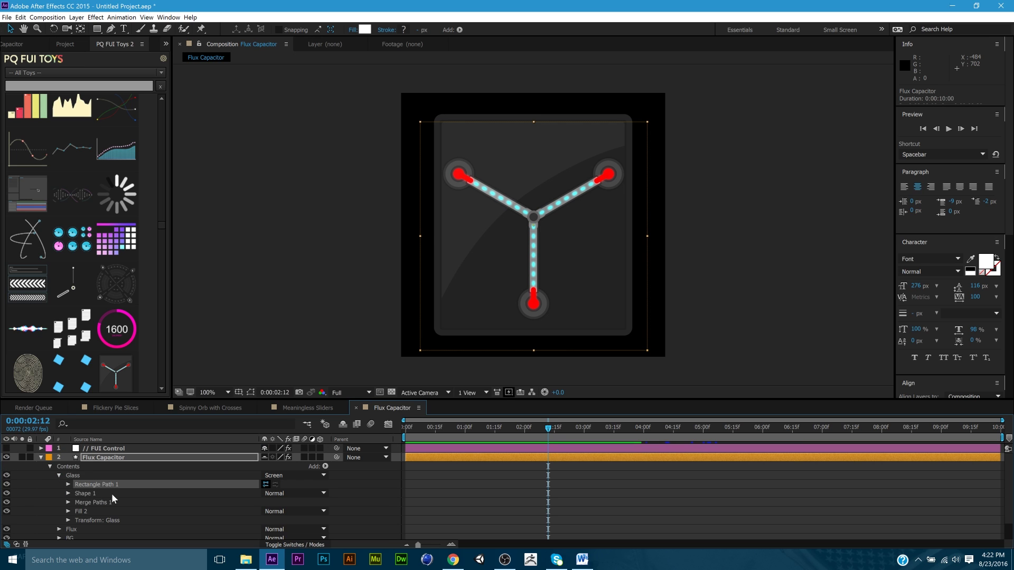
{"action": "left_click", "coordinate": [7, 484]}
{"action": "left_click", "coordinate": [6, 484]}
{"action": "left_click", "coordinate": [6, 484]}
{"action": "left_click", "coordinate": [58, 476]}
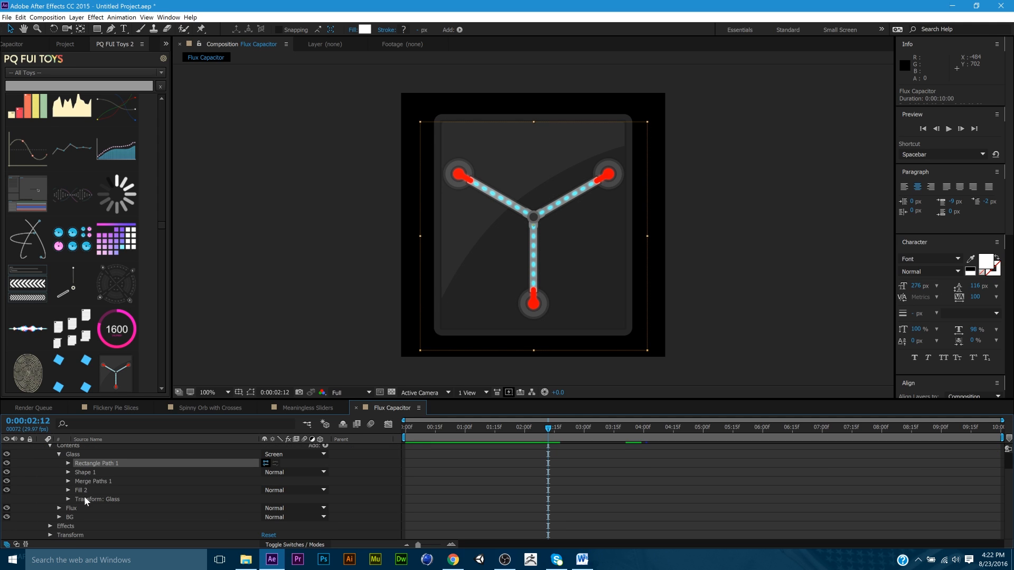
{"action": "left_click", "coordinate": [51, 465]}
- Inspect the layer's Glow effect settings in Effect Controls and deselect the layer
{"action": "left_click", "coordinate": [66, 43]}
{"action": "left_click", "coordinate": [11, 45]}
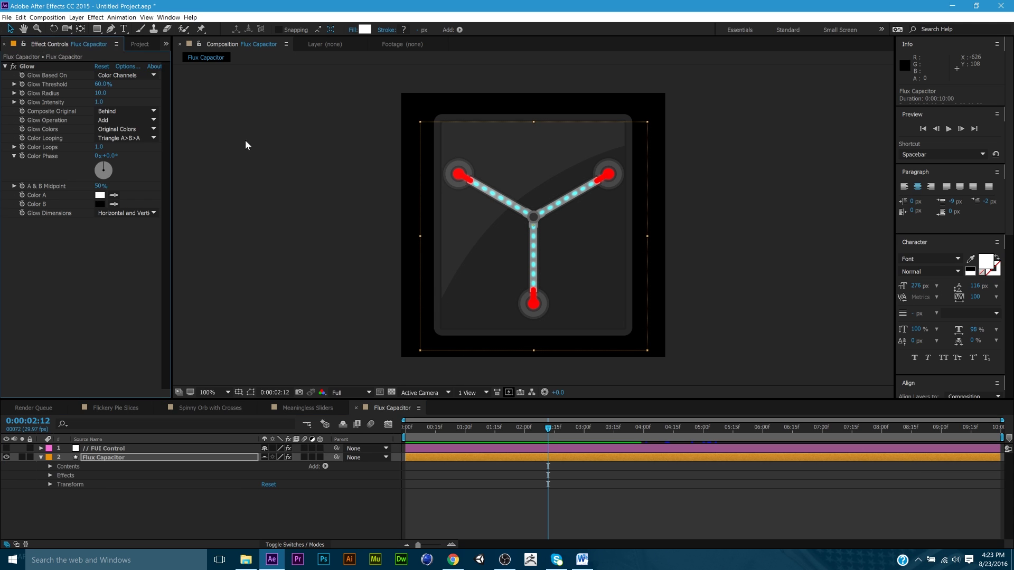
{"action": "left_click", "coordinate": [244, 197]}
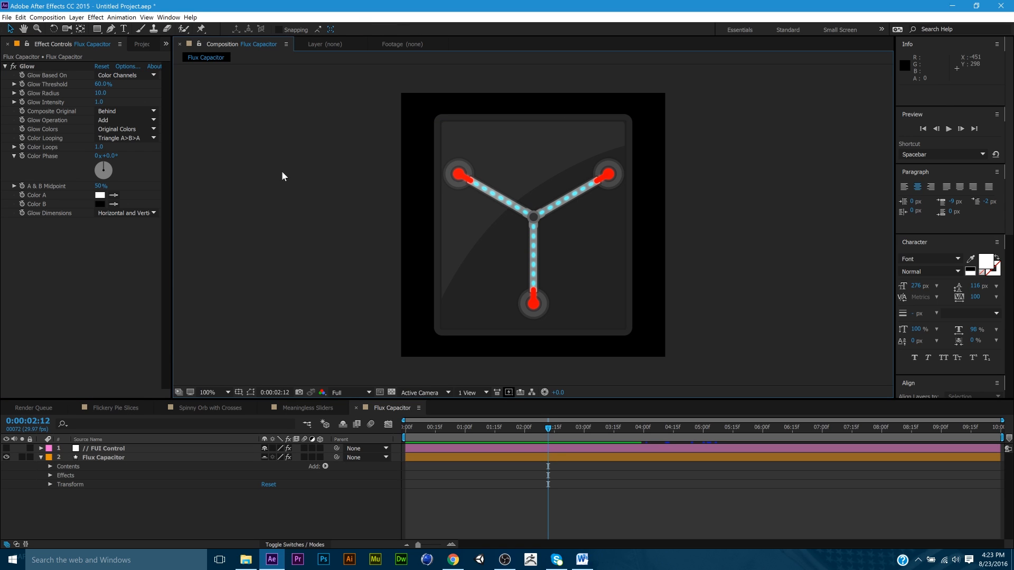
- Bring back the PQ FUI Toys panel from the docked-panels overflow menu
{"action": "left_click", "coordinate": [140, 45]}
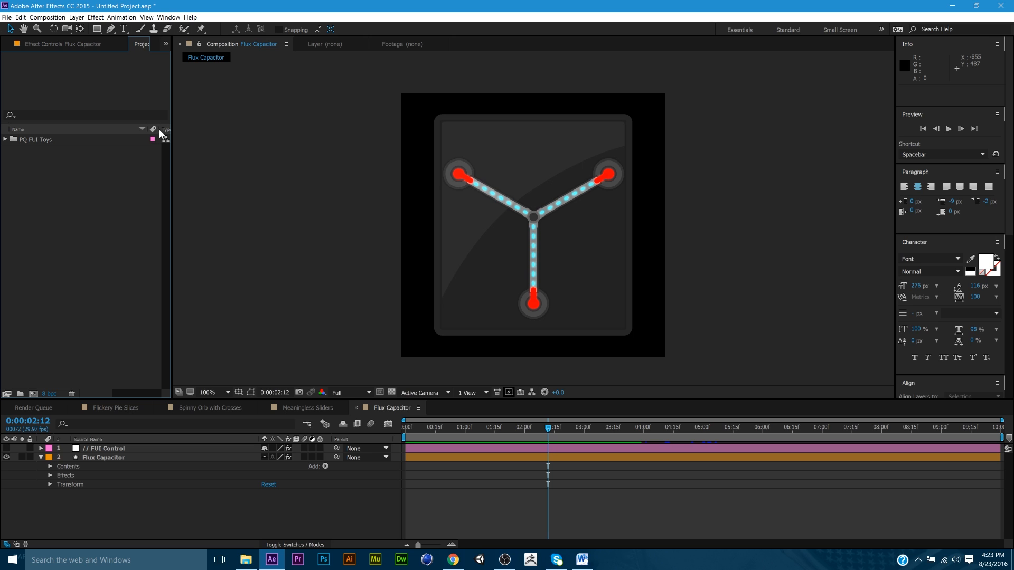
{"action": "left_click", "coordinate": [165, 45]}
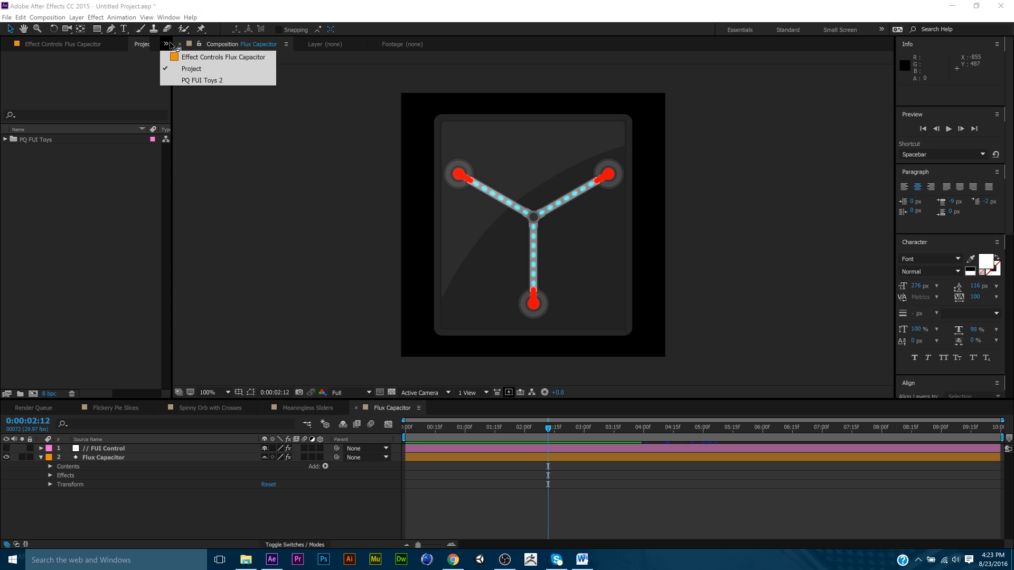
{"action": "left_click", "coordinate": [185, 82]}
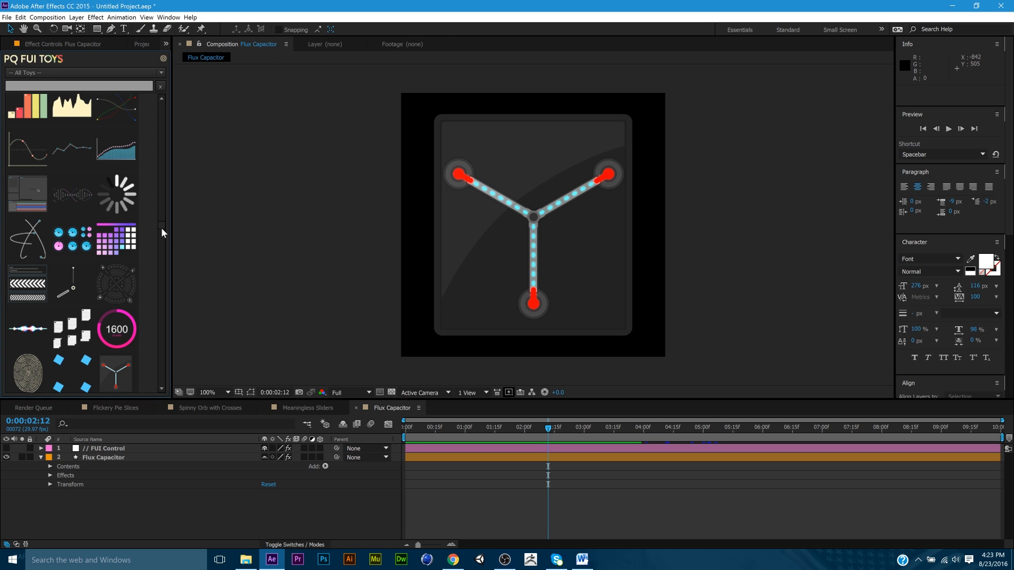
{"action": "scroll", "coordinate": [162, 223], "scroll_direction": "down", "scroll_amount": 2}
{"action": "mouse_move", "coordinate": [162, 219]}
{"action": "left_mouse_down"}
{"action": "mouse_move", "coordinate": [162, 104]}
{"action": "mouse_move", "coordinate": [164, 113]}
{"action": "left_mouse_up"}
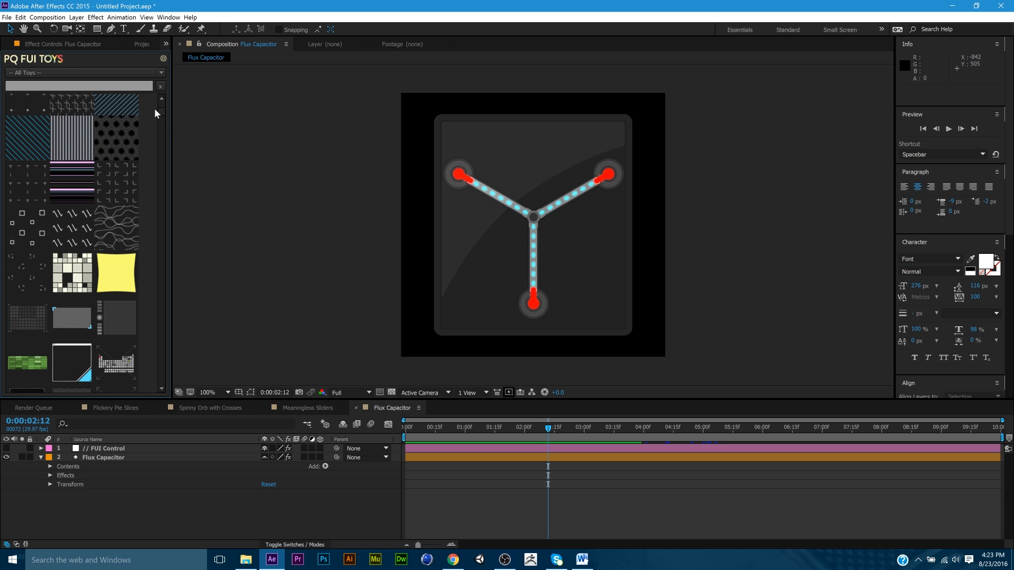
{"action": "scroll", "coordinate": [161, 111], "scroll_direction": "down", "scroll_amount": 3}
{"action": "scroll", "coordinate": [161, 111], "scroll_direction": "down", "scroll_amount": 3}
{"action": "scroll", "coordinate": [161, 110], "scroll_direction": "down", "scroll_amount": 3}
{"action": "scroll", "coordinate": [154, 368], "scroll_direction": "down", "scroll_amount": 3}
{"action": "scroll", "coordinate": [154, 367], "scroll_direction": "down", "scroll_amount": 2}
{"action": "left_click_drag", "start_coordinate": [157, 391], "coordinate": [157, 97]}
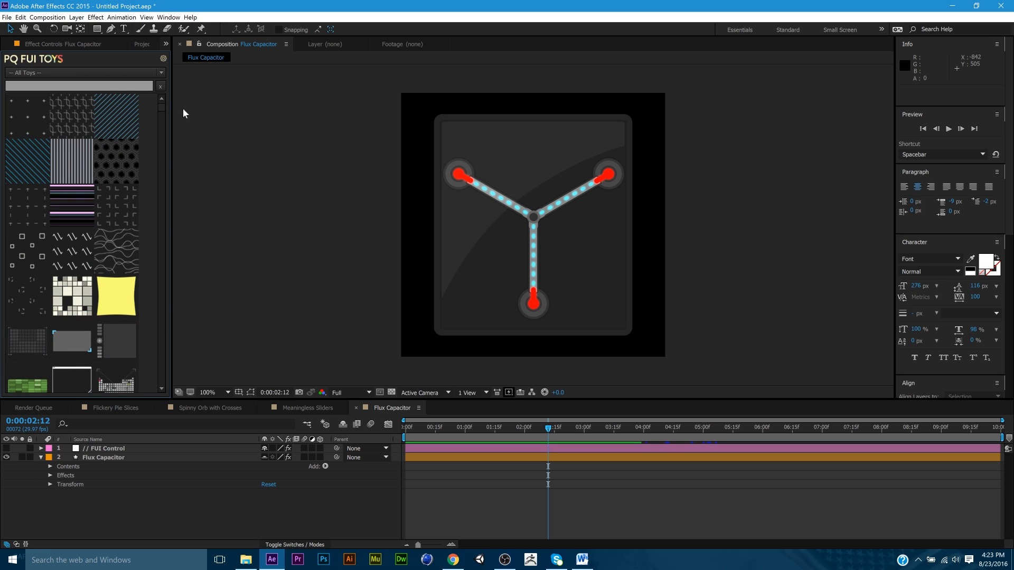
- Focus the Composition viewer and rewind the Flux Capacitor comp to its first frame
{"action": "left_click", "coordinate": [212, 140]}
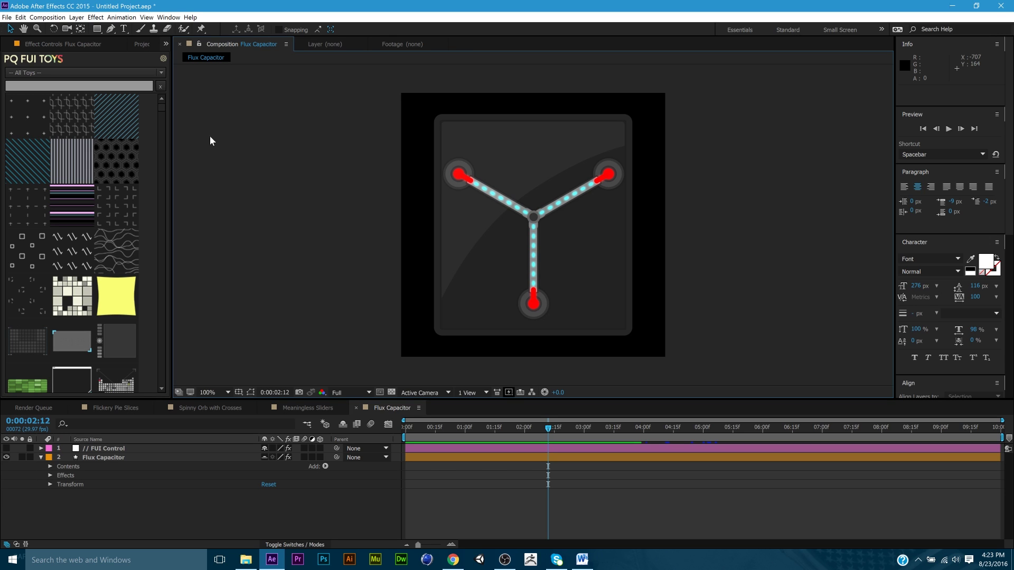
{"action": "left_click", "coordinate": [163, 107]}
{"action": "left_click", "coordinate": [265, 112]}
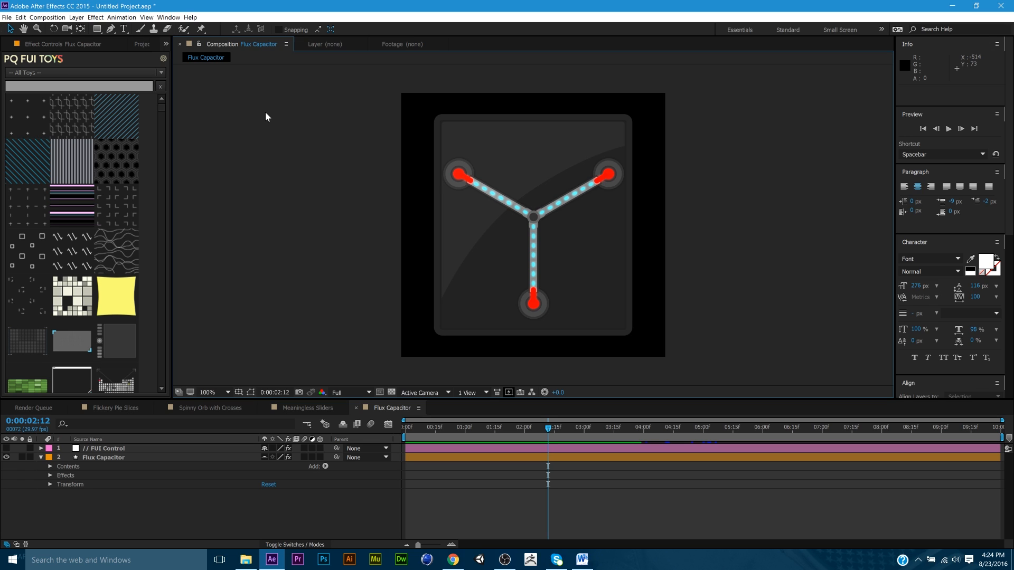
{"action": "key", "text": "Home"}
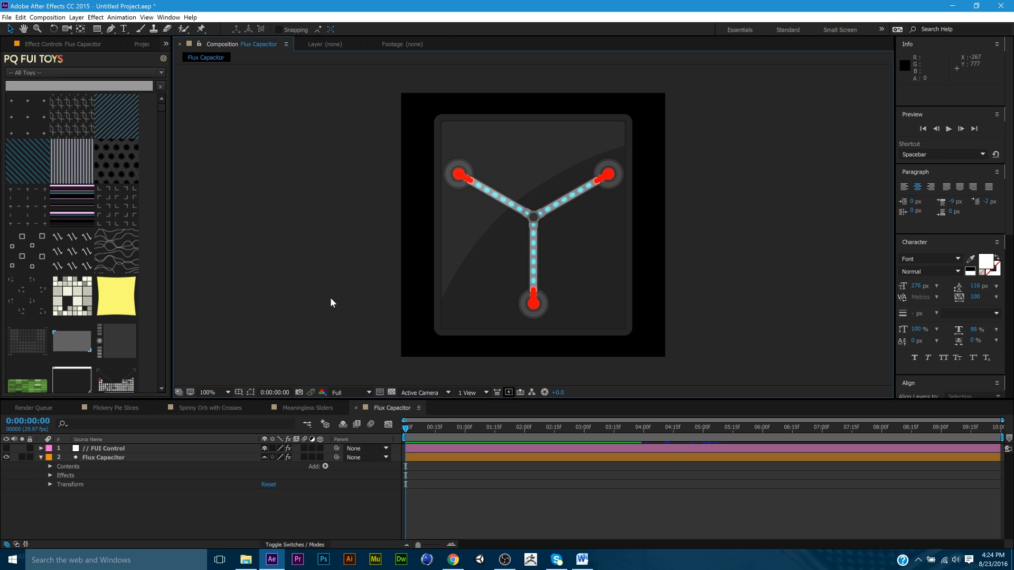